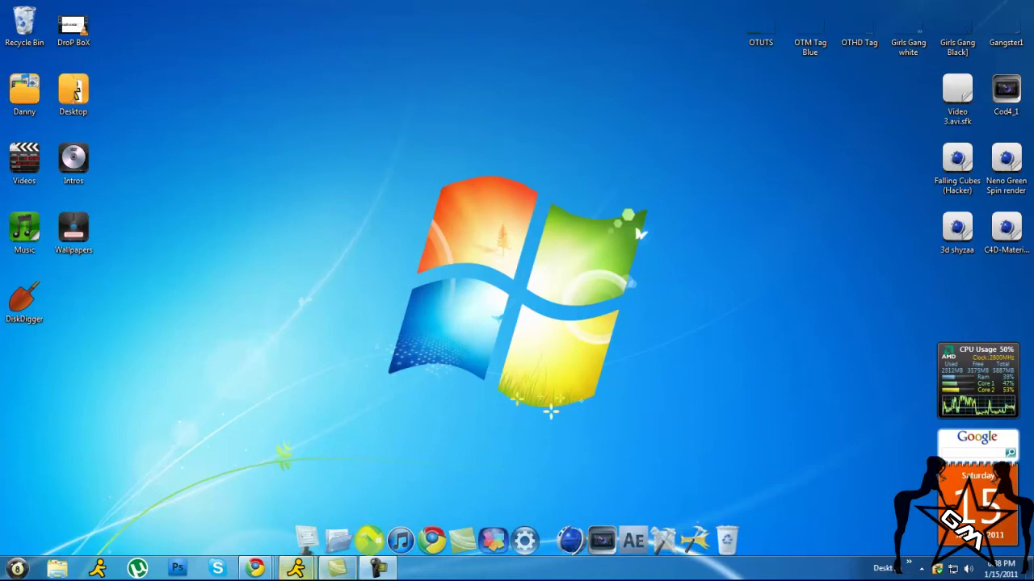
- Bring Chrome forward and switch to the DiskDigger website tab
mouse_move(255, 569)
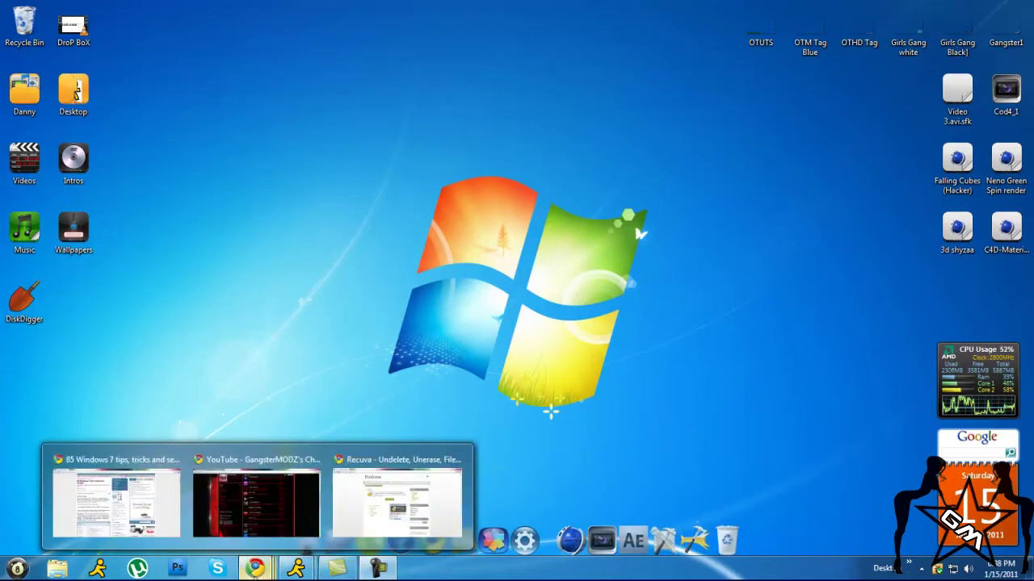
click(280, 517)
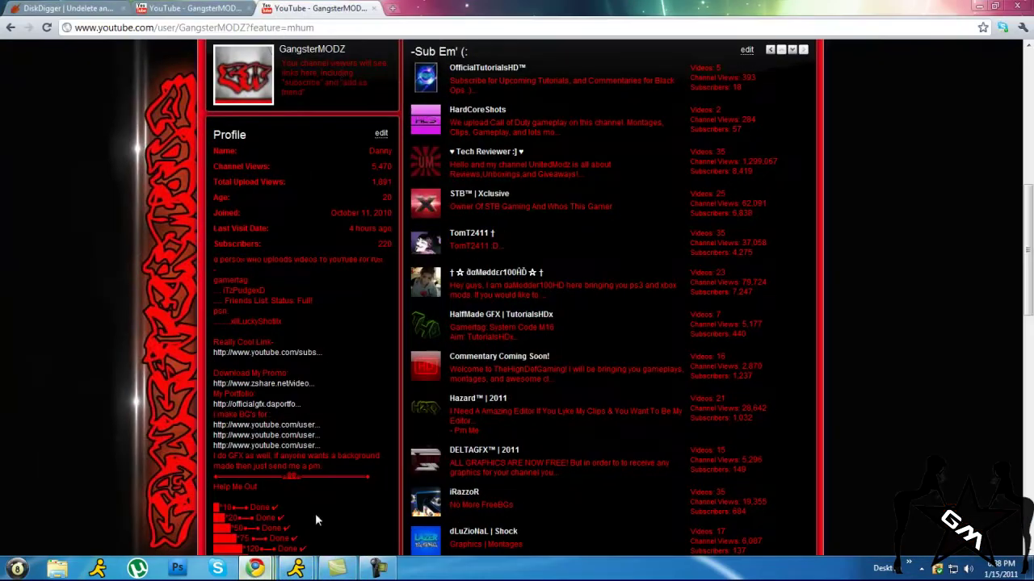
click(242, 7)
click(97, 8)
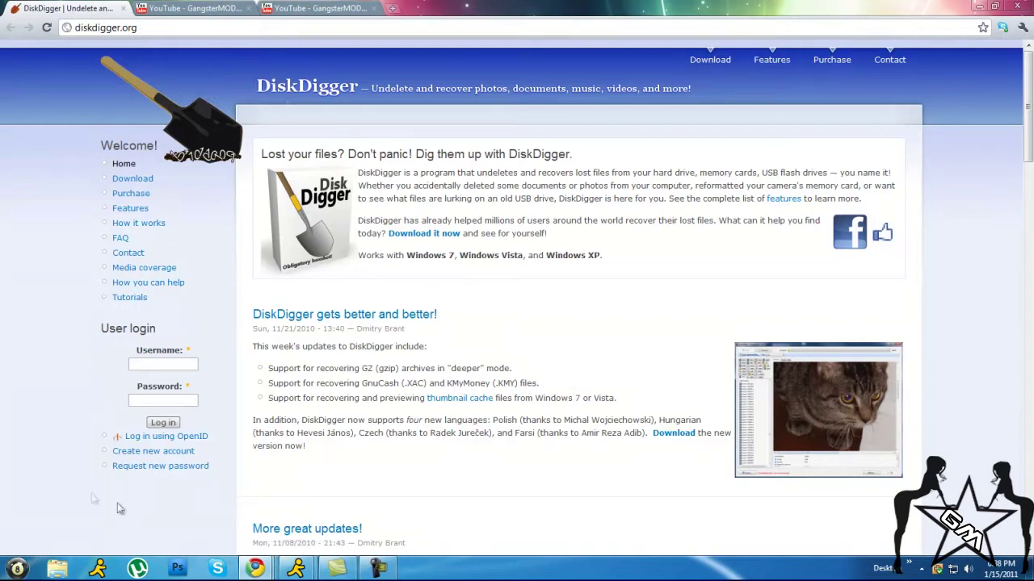
- Open the 'Download it now' link in a new tab and switch to that tab
scroll(339, 481, down, 2)
scroll(395, 489, up, 2)
right_click(447, 239)
click(485, 245)
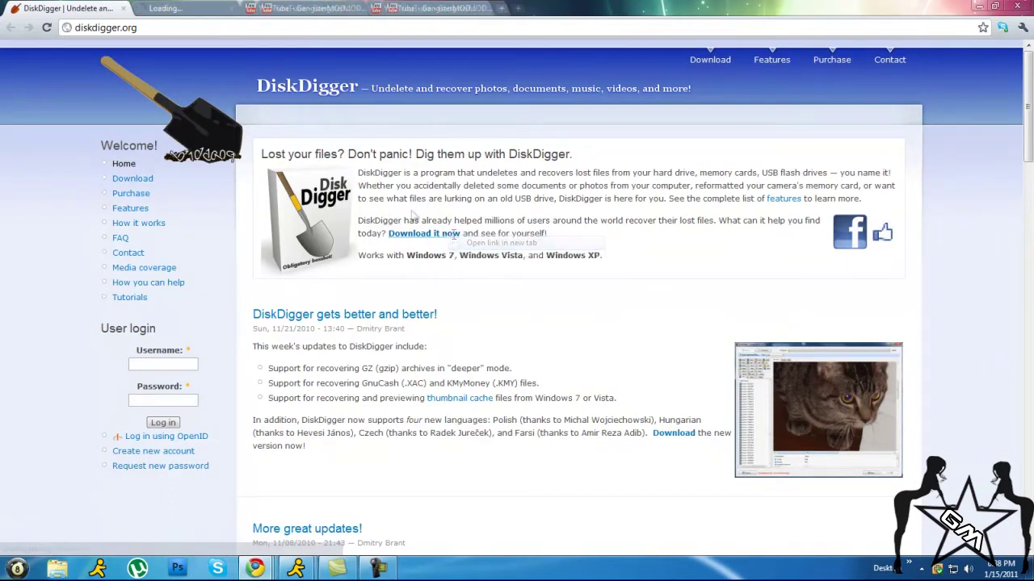
click(206, 10)
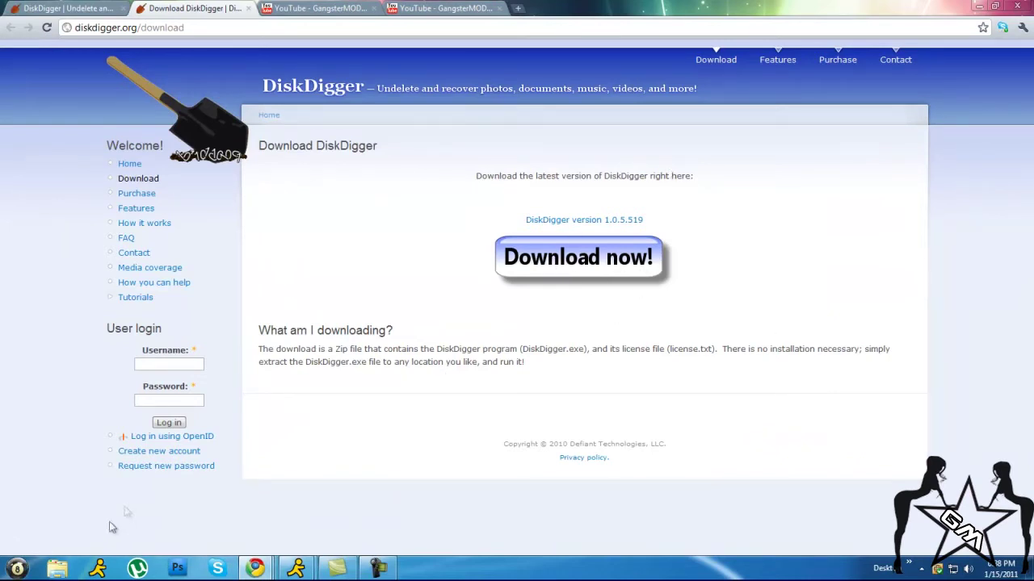
- Minimize Chrome, move the DiskDigger shortcut to mid-desktop, and launch DiskDigger
click(984, 7)
drag(32, 307, 384, 320)
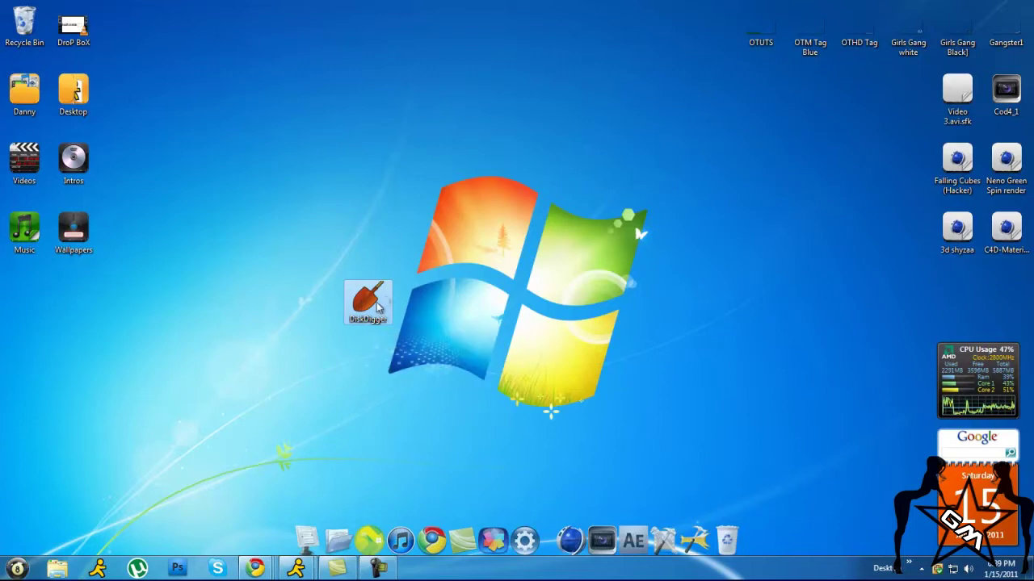
double_click(373, 305)
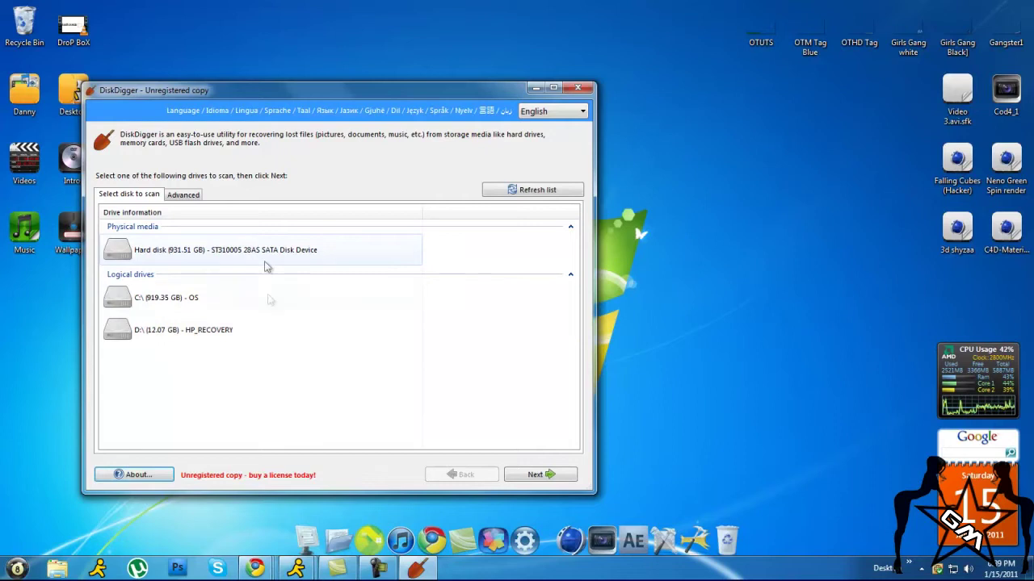
- Choose drive C: and pick its NTFS partition 'OS' for a Dig Deep scan
click(263, 298)
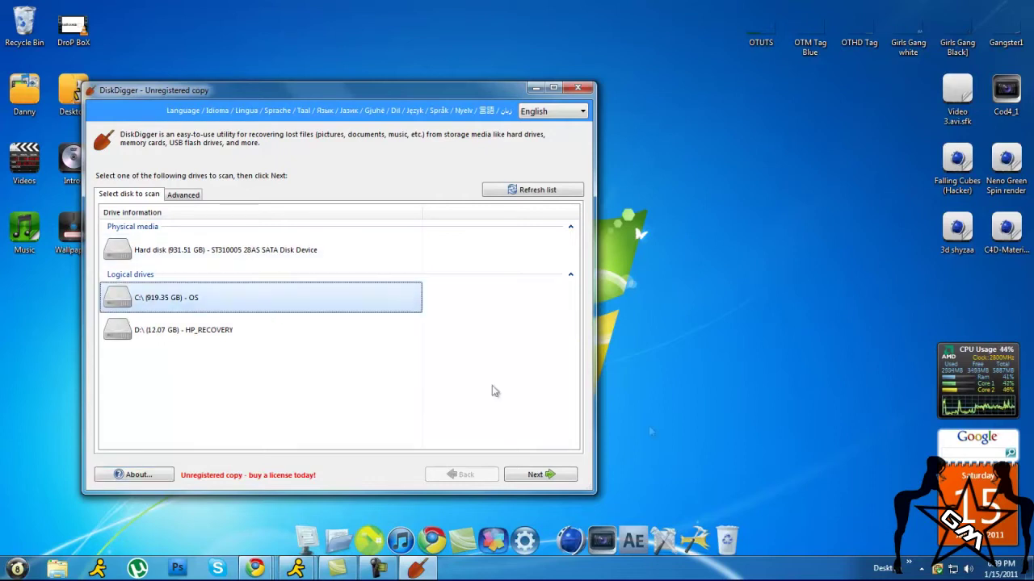
click(549, 482)
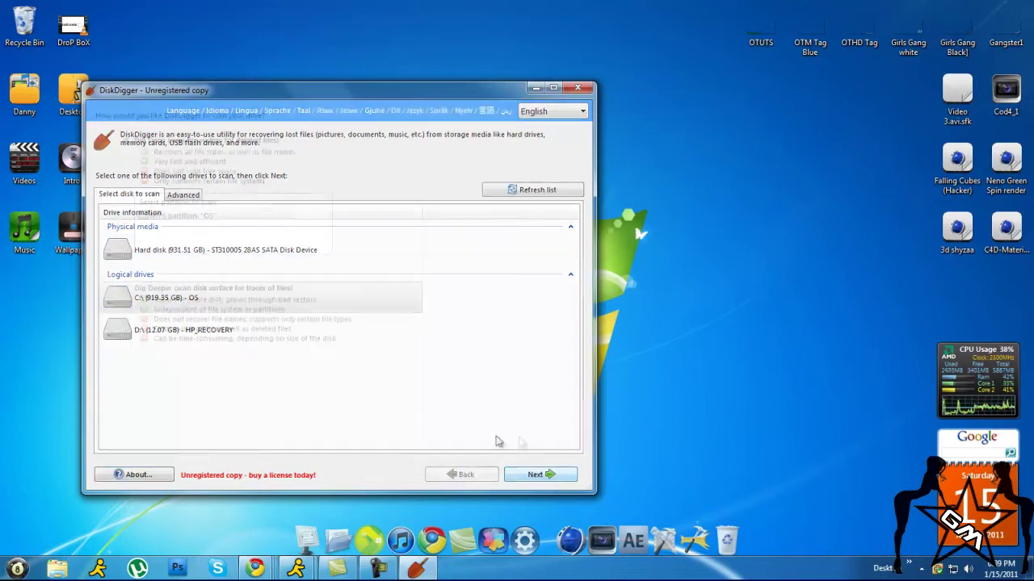
click(174, 215)
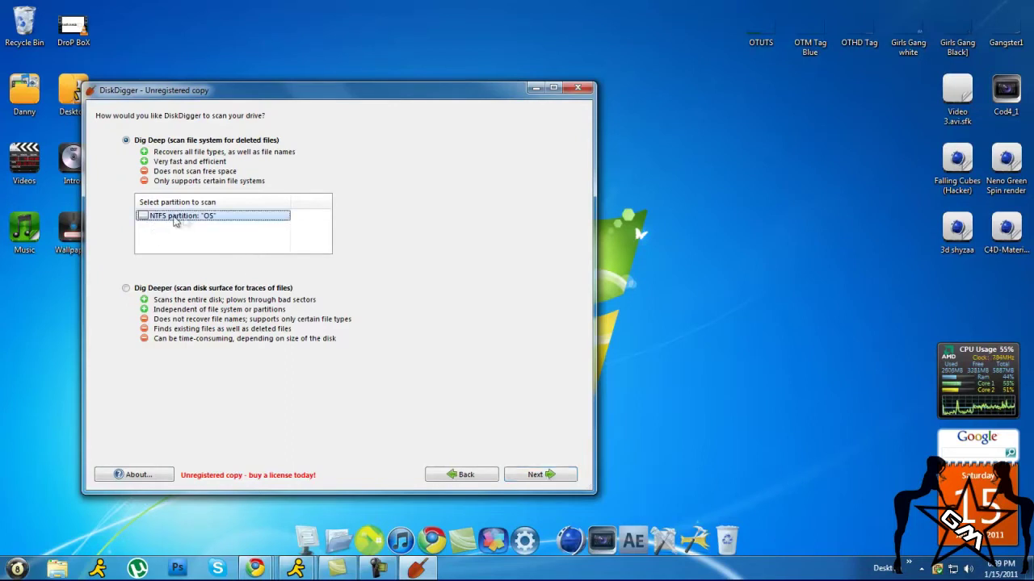
- Start the Dig Deep scan of the OS partition and maximize DiskDigger while it runs
click(536, 476)
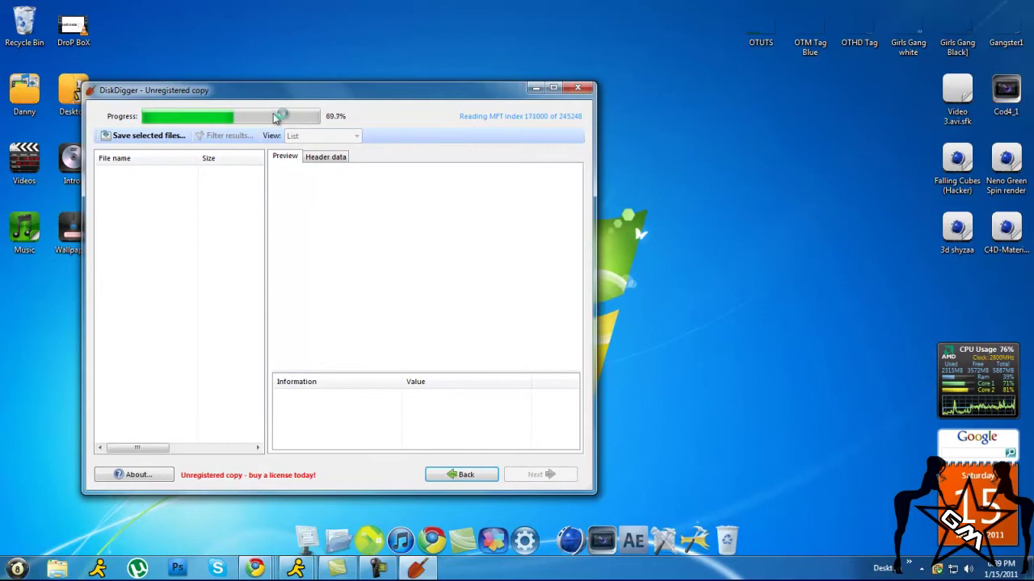
click(554, 87)
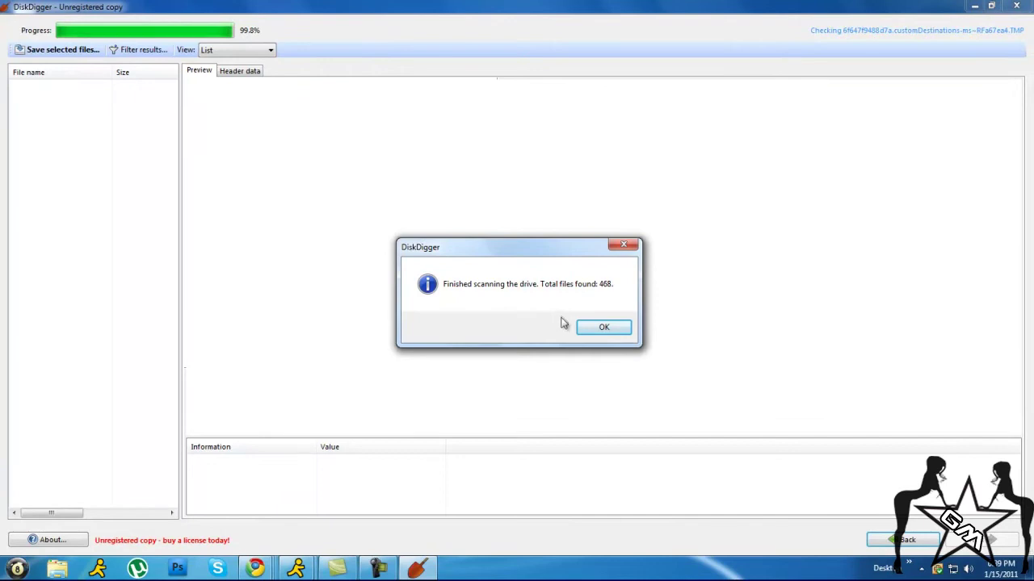
- Dismiss the finished message and preview Black Start Orb.bmp, a hex-named file, and BlackOrb (2).bmp
click(603, 330)
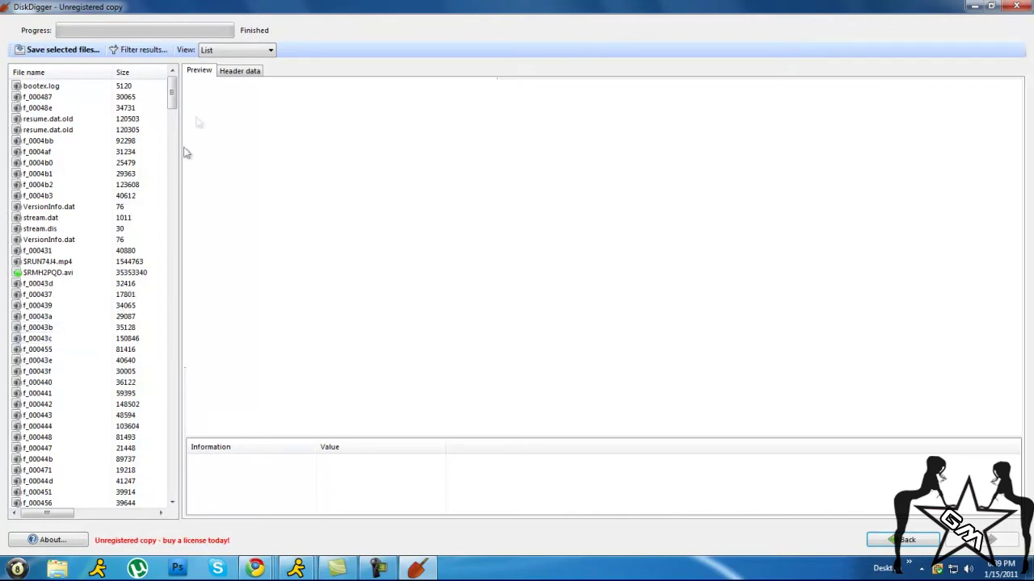
drag(172, 95, 172, 166)
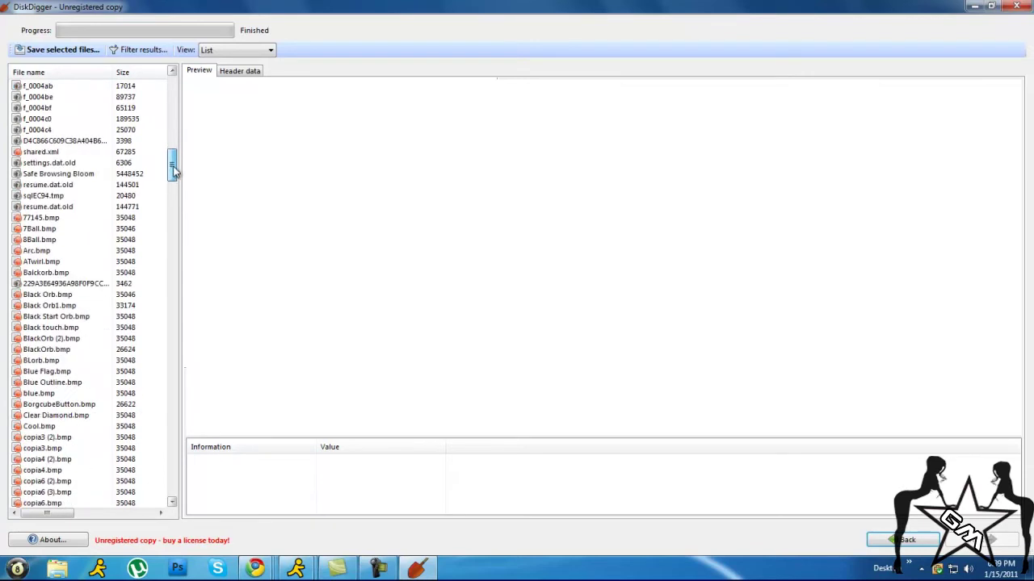
click(66, 316)
click(56, 284)
click(53, 339)
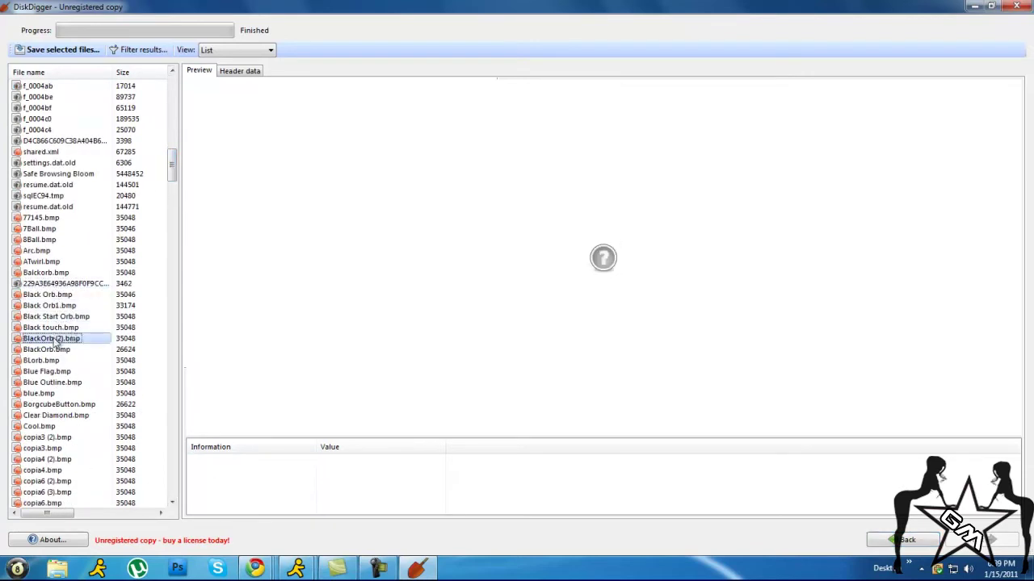
- Preview greenish.bmp and 8Ball.bmp, then scroll further down the results list
drag(172, 176, 173, 364)
click(52, 284)
click(41, 349)
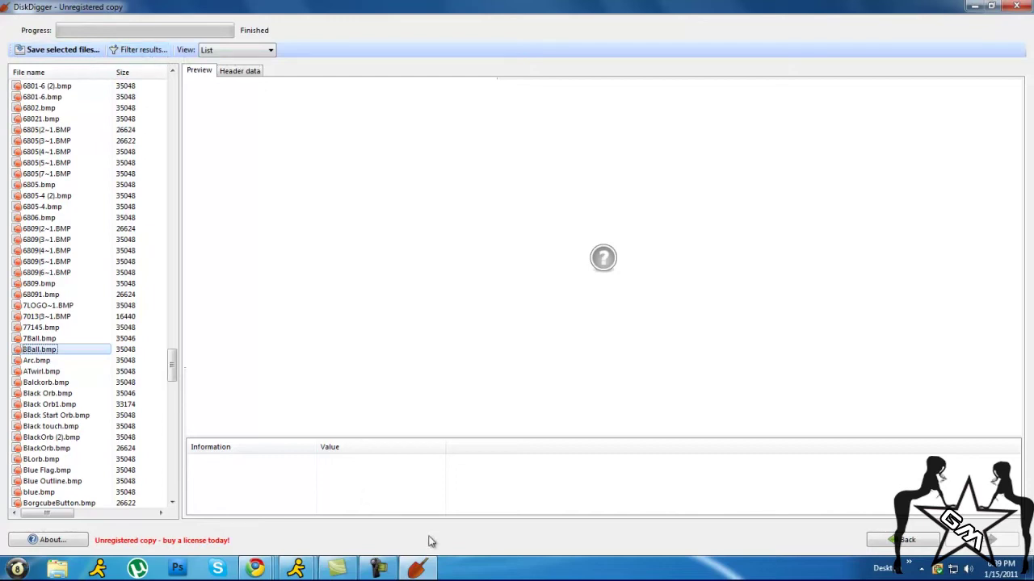
click(416, 569)
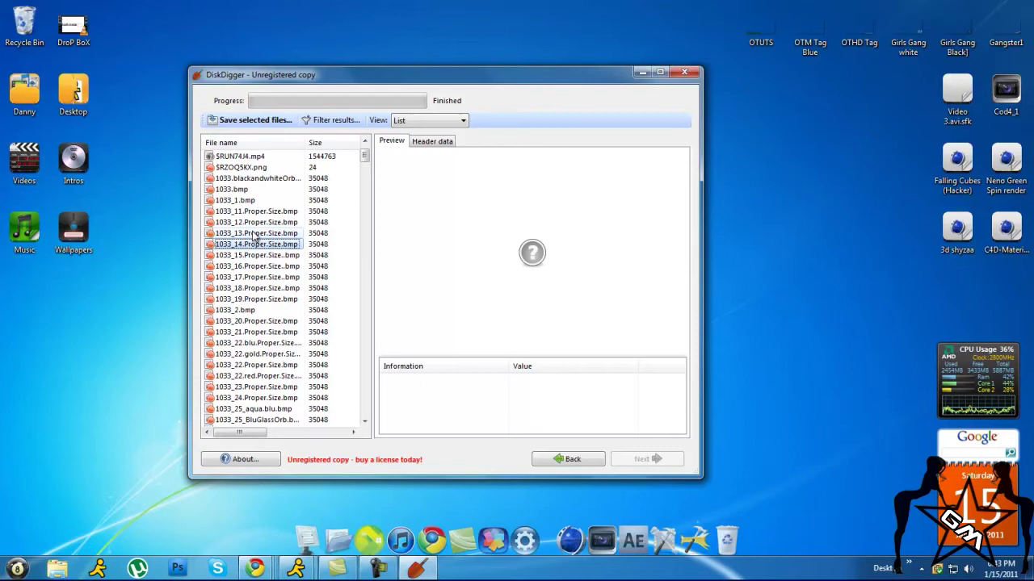
scroll(261, 287, down, 5)
scroll(263, 289, down, 2)
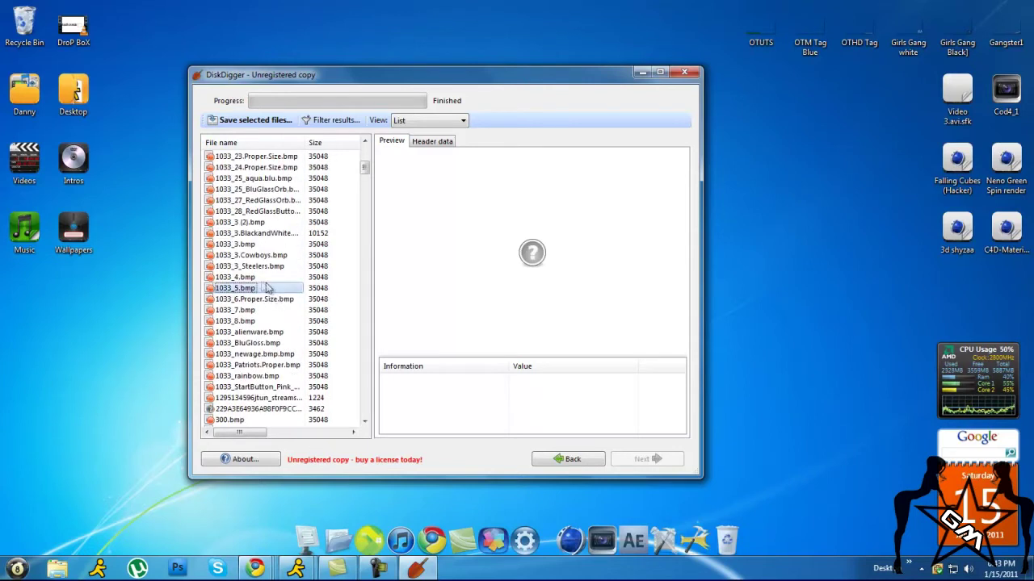
- Save the selected 1033_4.bmp to the Desktop, continuing unregistered
click(257, 279)
right_click(259, 285)
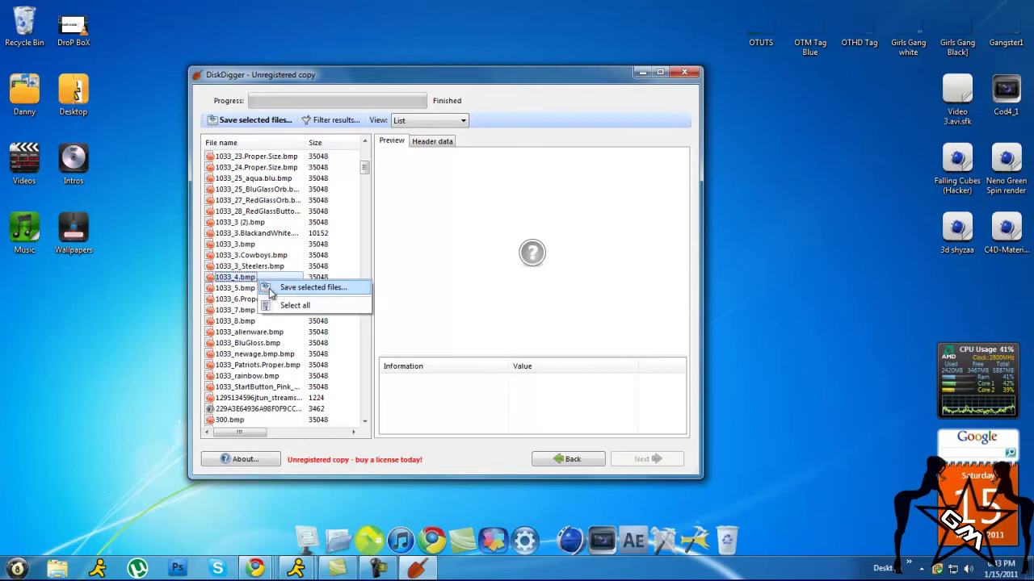
click(271, 289)
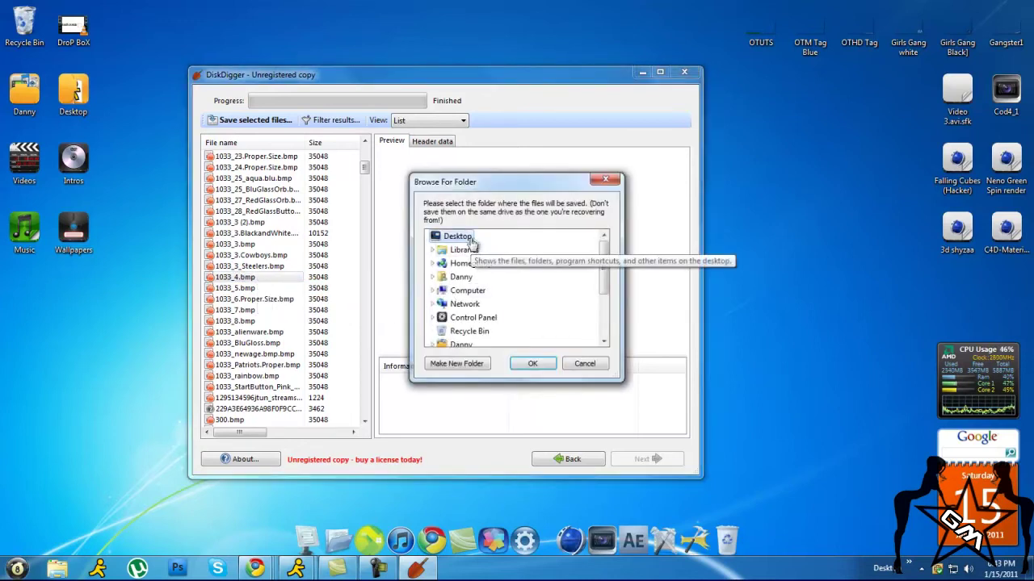
click(533, 365)
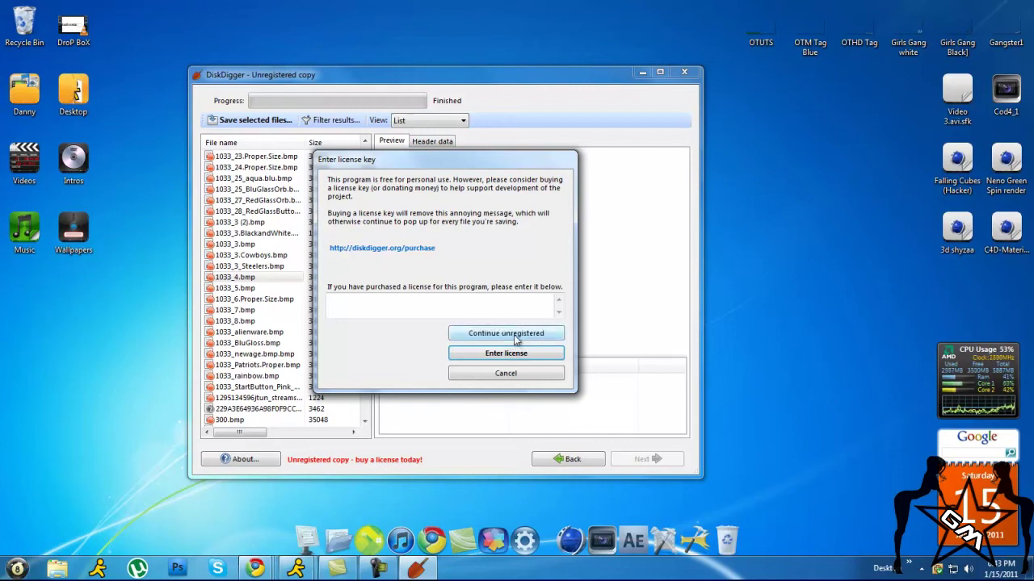
click(514, 334)
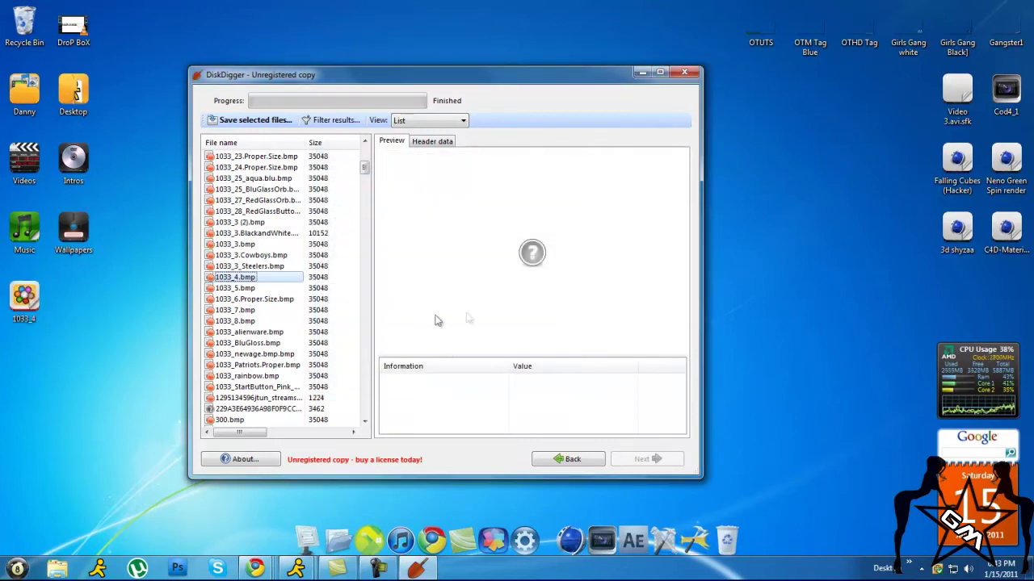
- Minimize DiskDigger and place the 1033_4 desktop icon just below Music in the left column
click(642, 73)
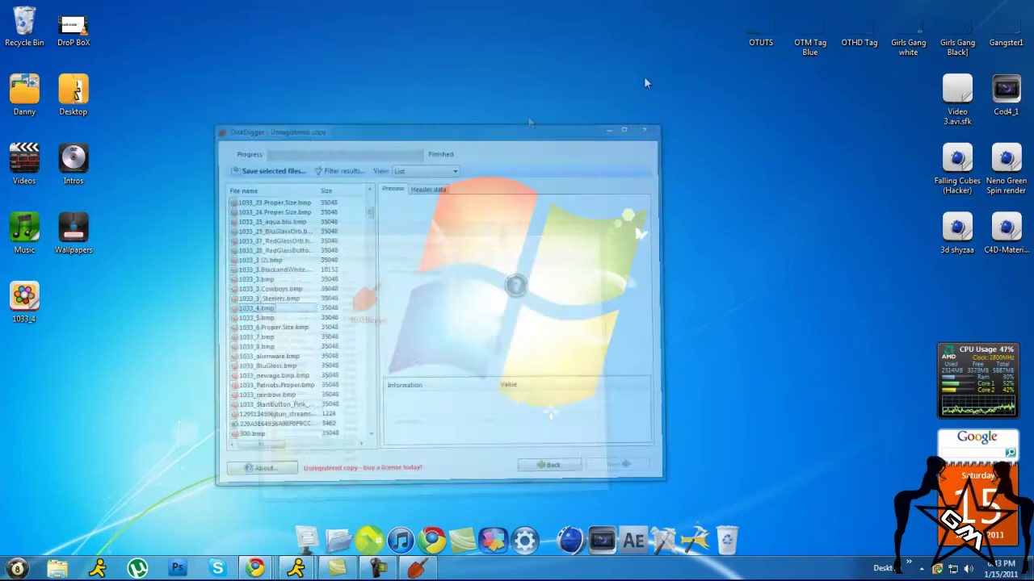
drag(24, 297, 222, 234)
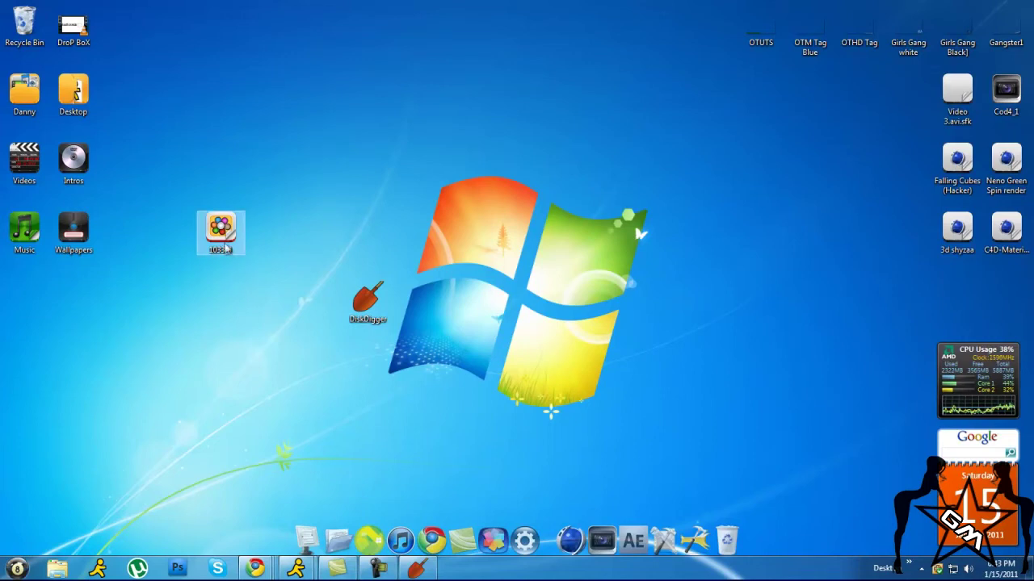
drag(231, 254, 48, 322)
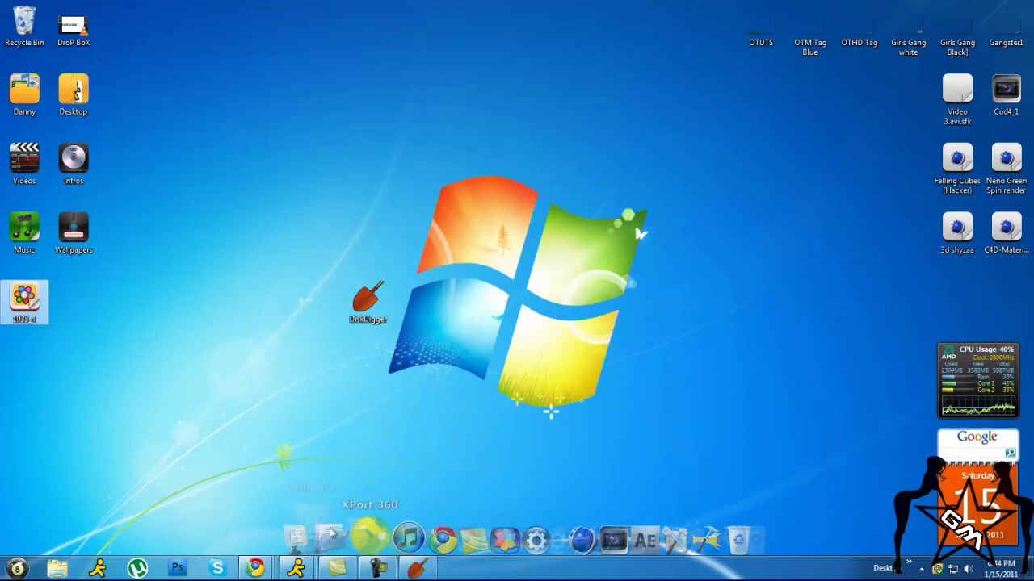
- Return to Chrome's YouTube tab and open the user's own channel page from the account menu
click(259, 569)
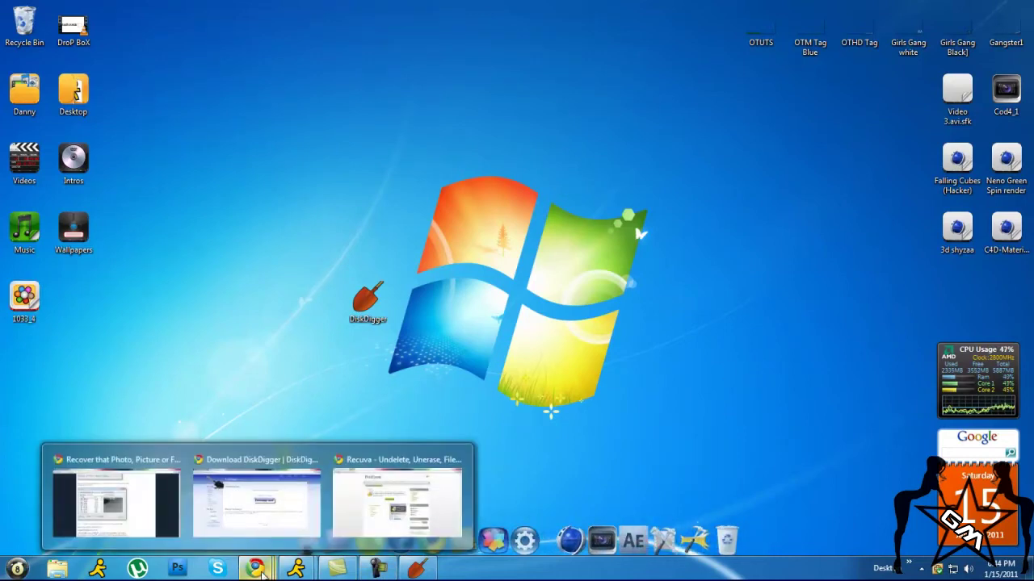
click(255, 508)
click(316, 8)
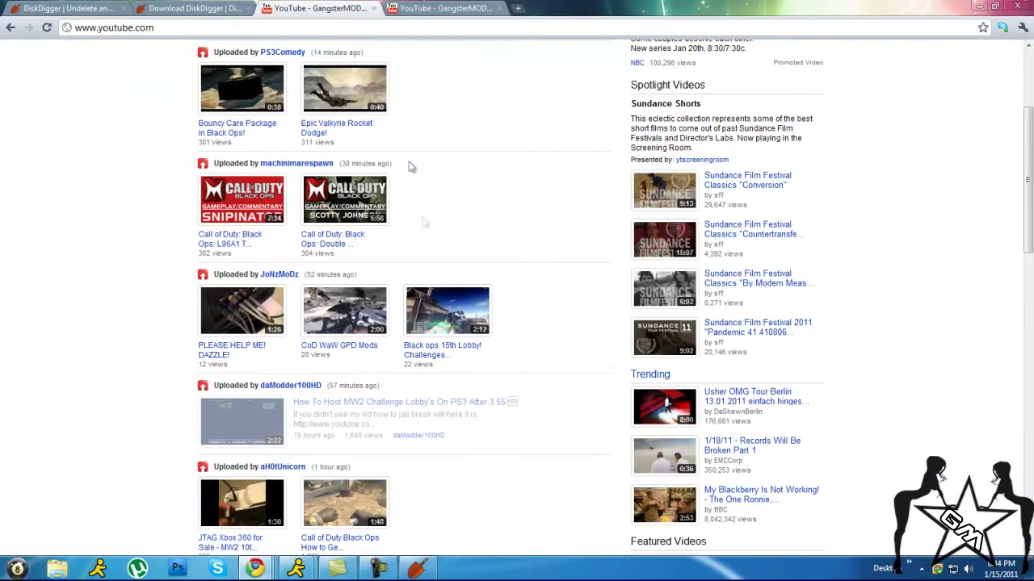
click(745, 59)
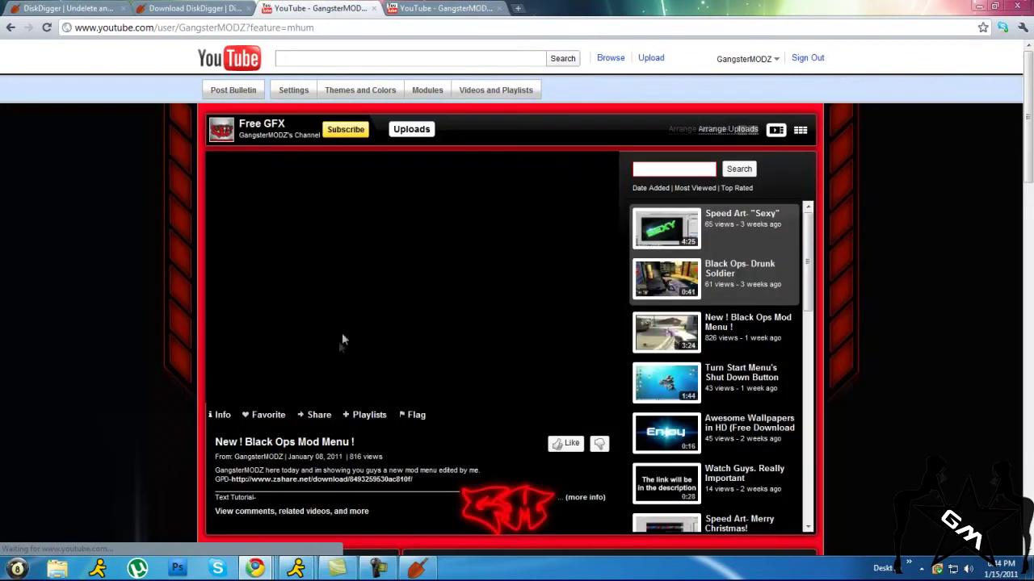
- Scroll through the channel page to browse its featured video and content
scroll(342, 339, down, 2)
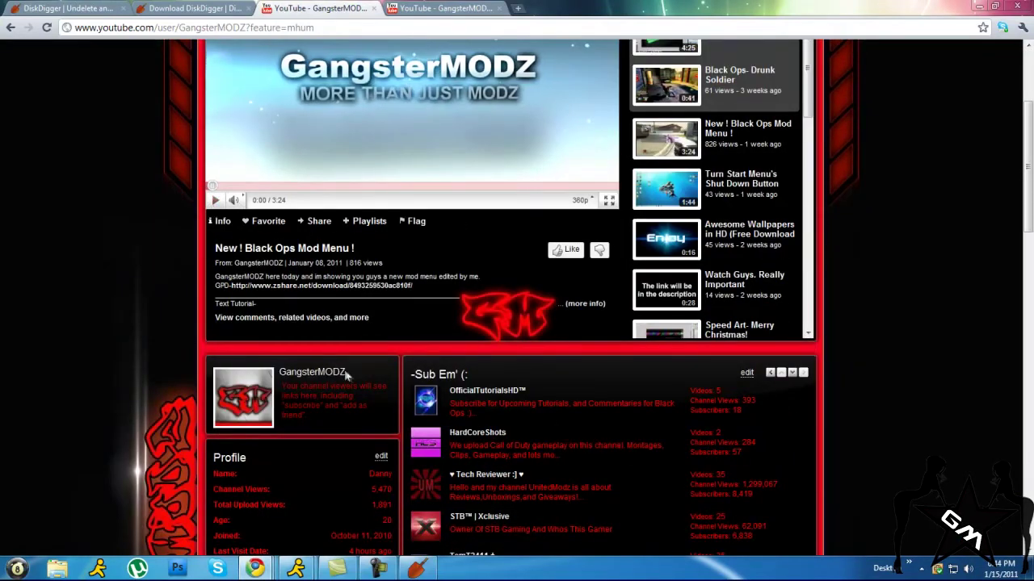
scroll(347, 373, down, 5)
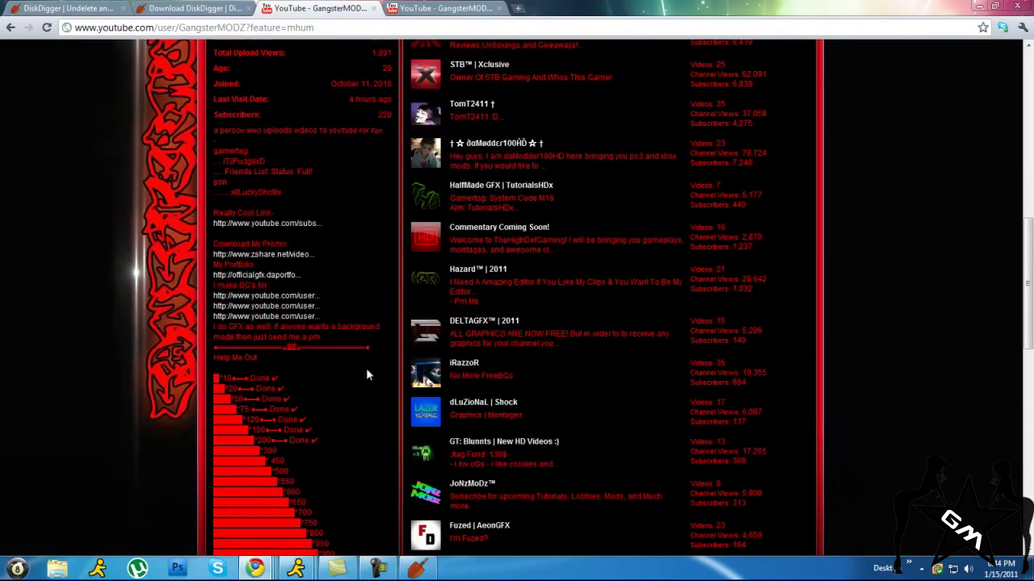
scroll(366, 374, down, 3)
scroll(402, 369, down, 2)
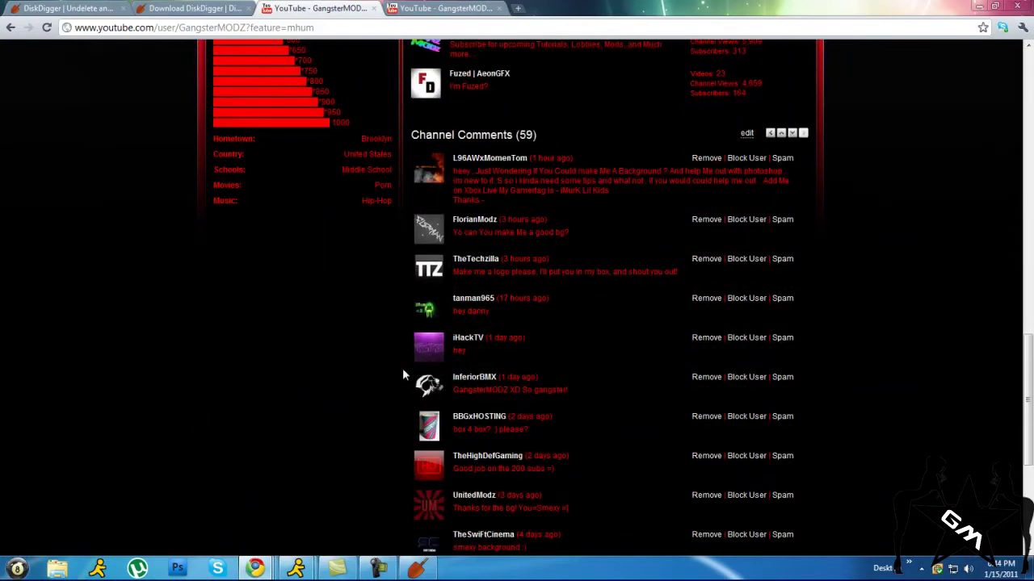
scroll(402, 369, up, 6)
scroll(403, 368, up, 2)
scroll(402, 368, down, 3)
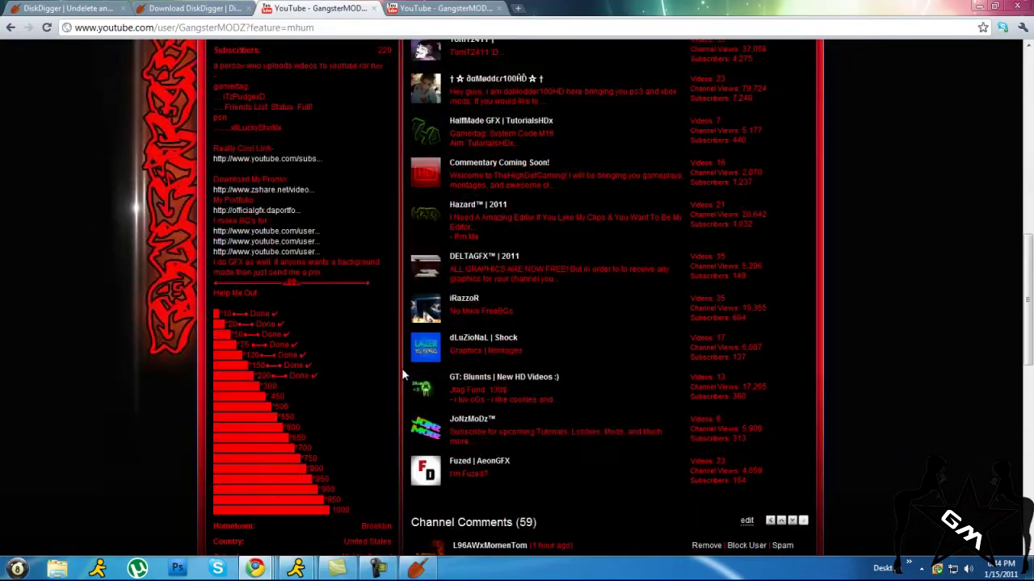
scroll(401, 368, up, 3)
scroll(397, 356, down, 6)
scroll(388, 339, up, 10)
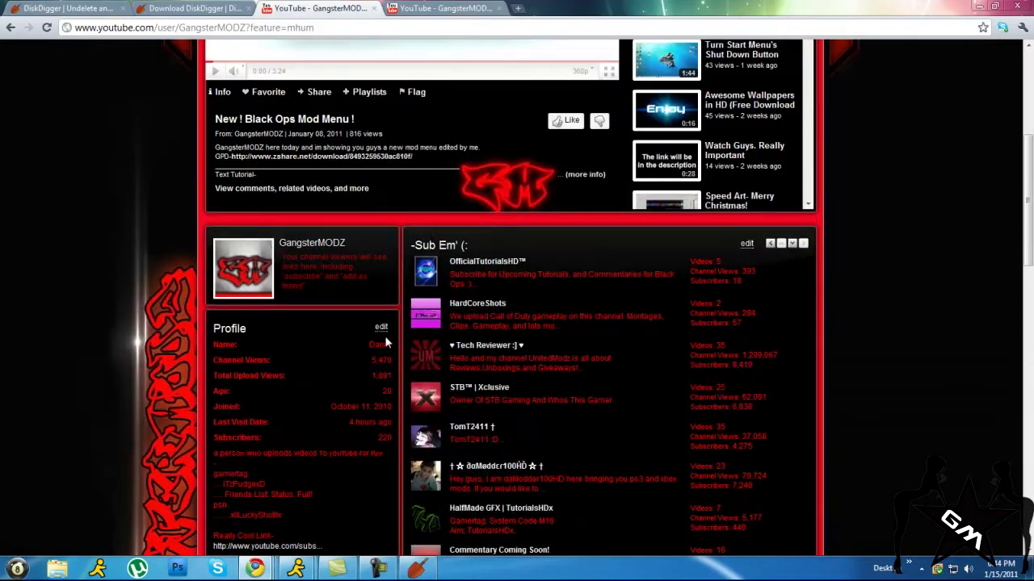
scroll(396, 359, down, 2)
scroll(396, 355, down, 6)
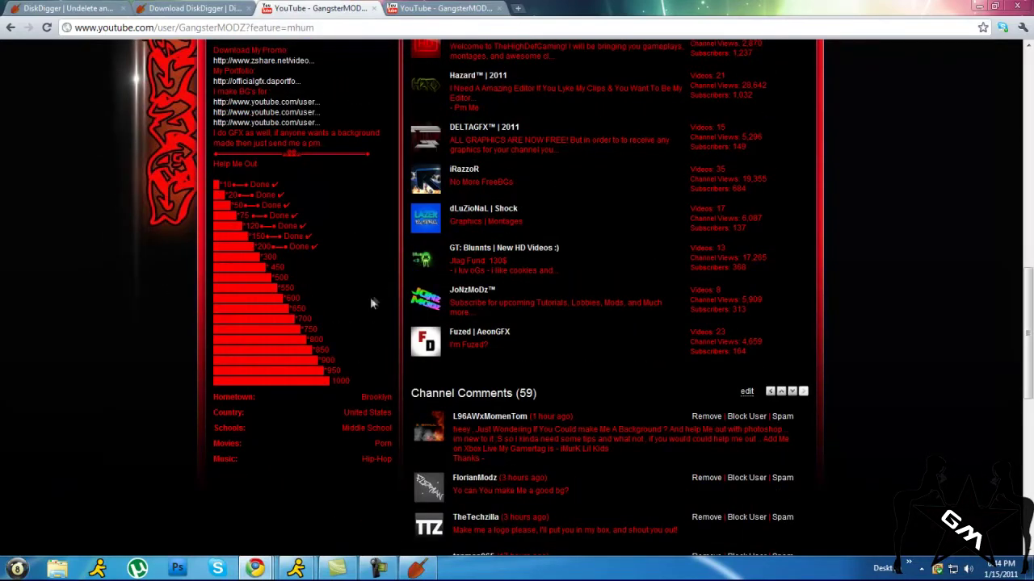
scroll(397, 277, up, 3)
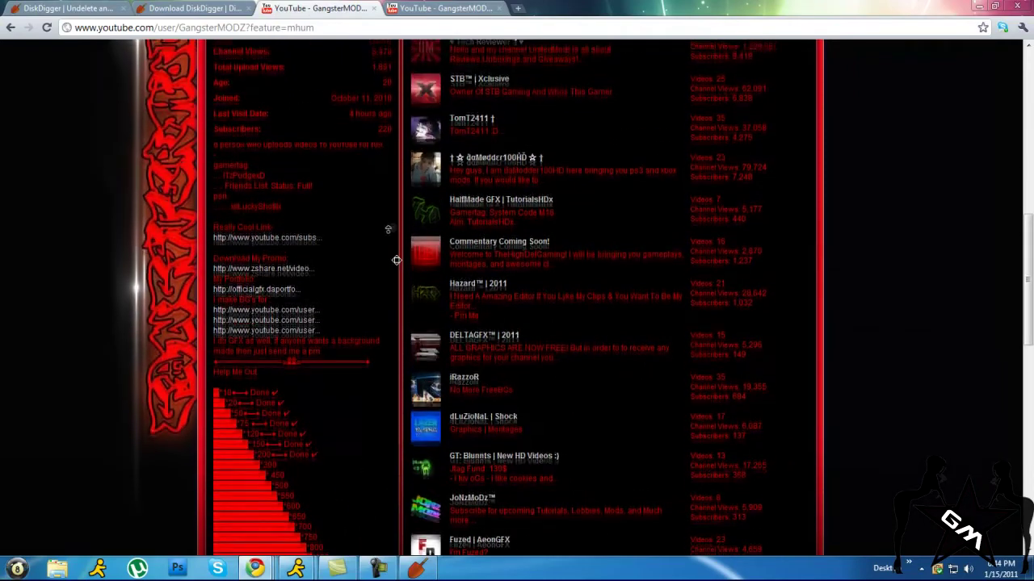
scroll(398, 210, up, 5)
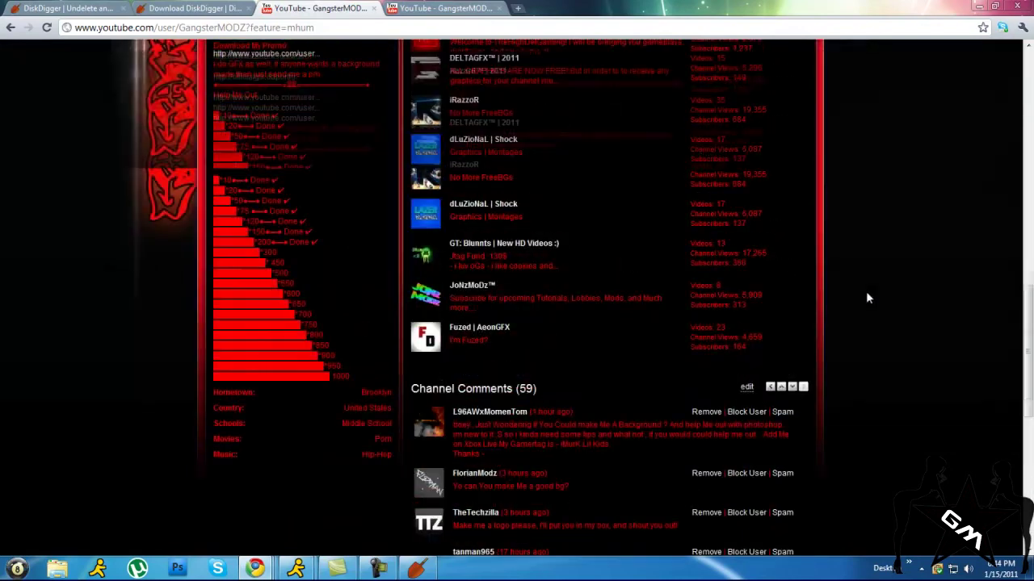
scroll(857, 298, up, 2)
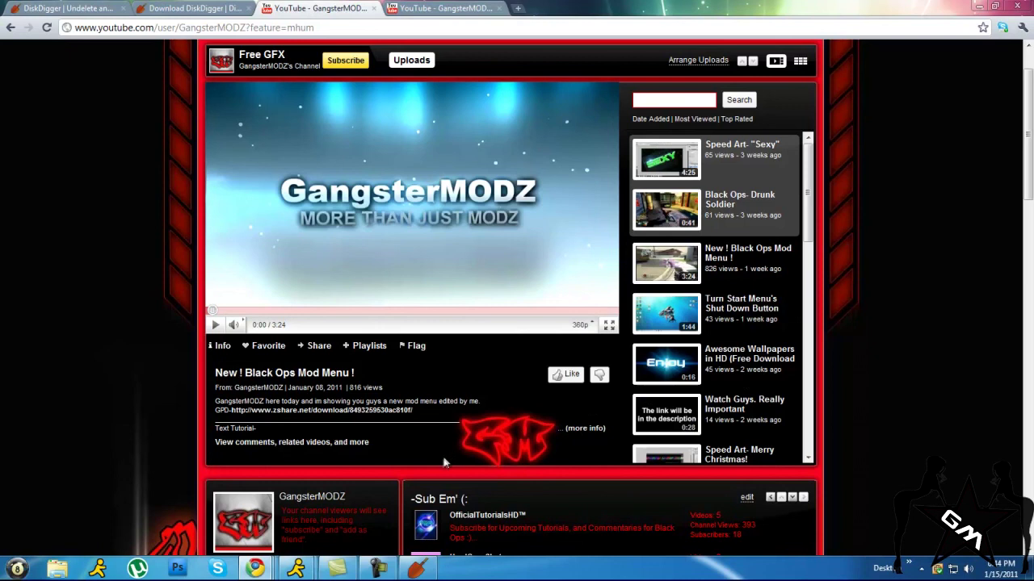
click(379, 569)
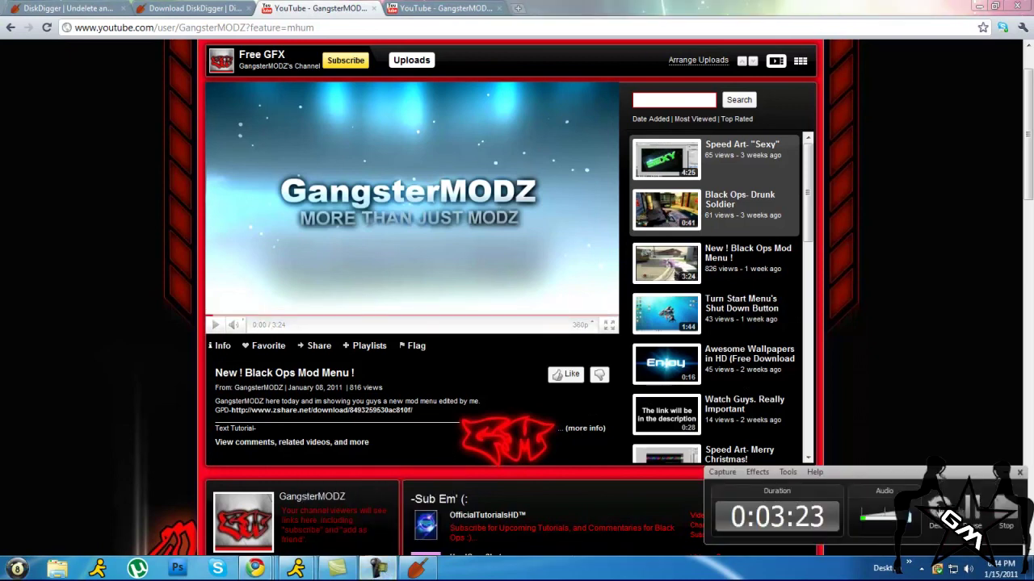